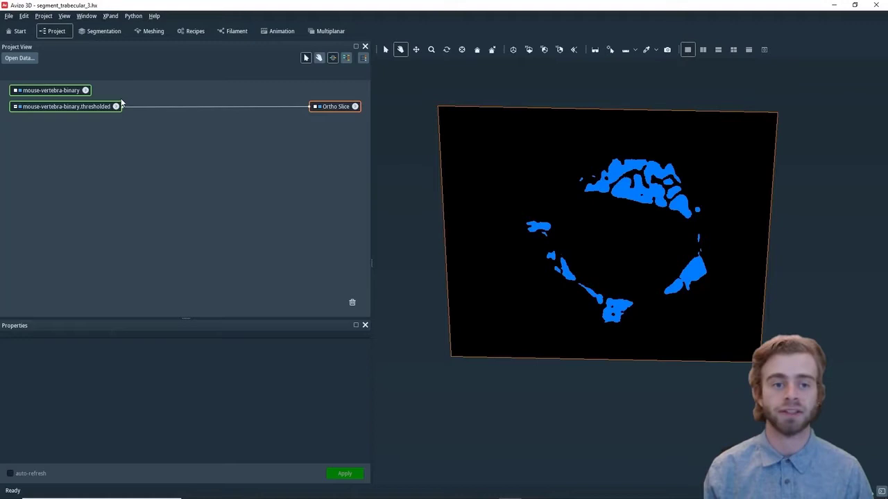
Check mouse-vertebra-binary, then rename mouse-vertebra-binary.thresholded to 'pores'.
{"action": "left_click", "coordinate": [59, 91]}
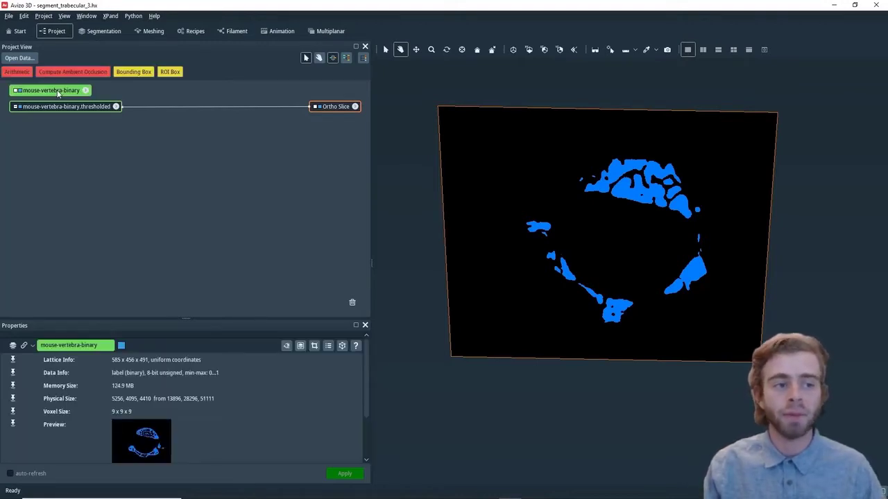
{"action": "mouse_move", "coordinate": [67, 91]}
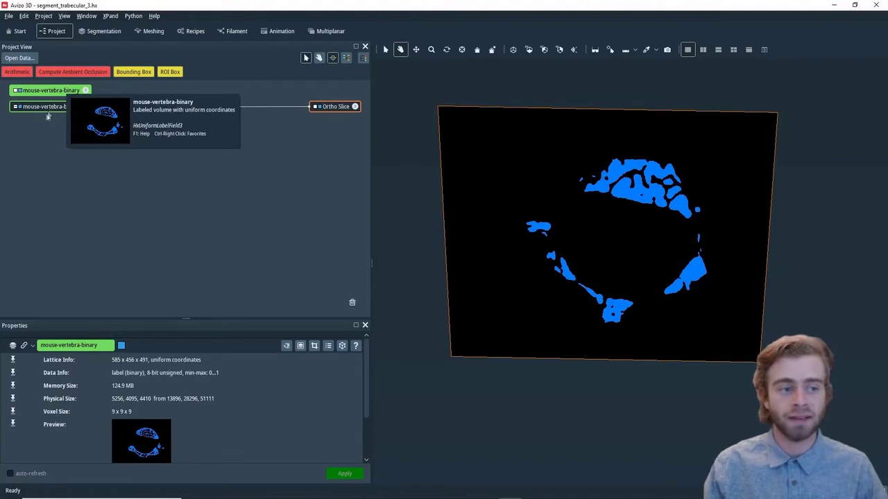
{"action": "left_click", "coordinate": [53, 113]}
{"action": "left_click", "coordinate": [53, 109]}
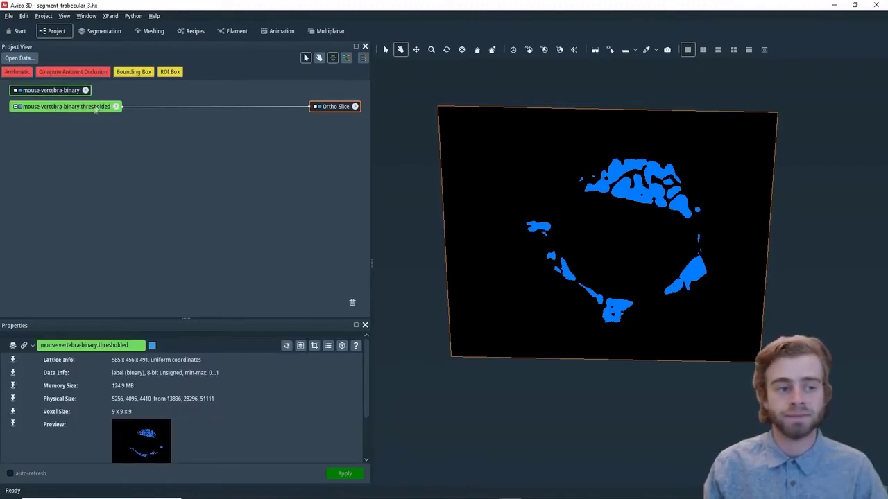
{"action": "mouse_move", "coordinate": [93, 112]}
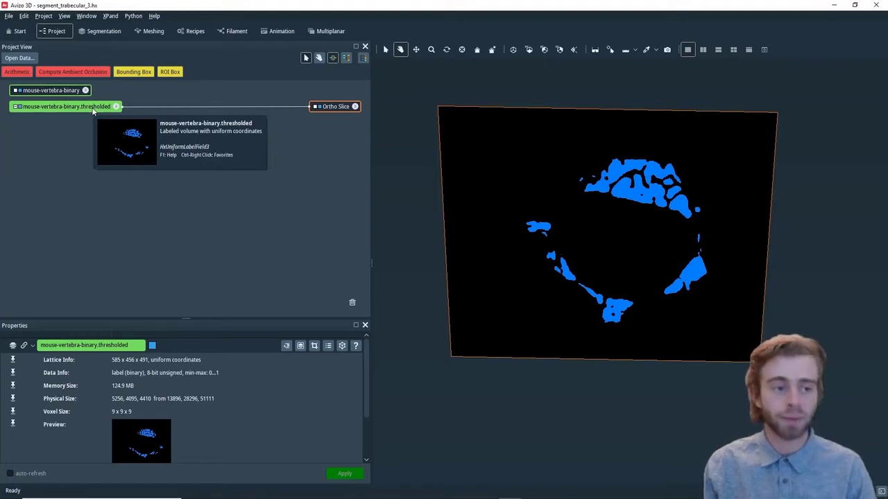
{"action": "key", "text": "F2"}
{"action": "type", "text": "pores"}
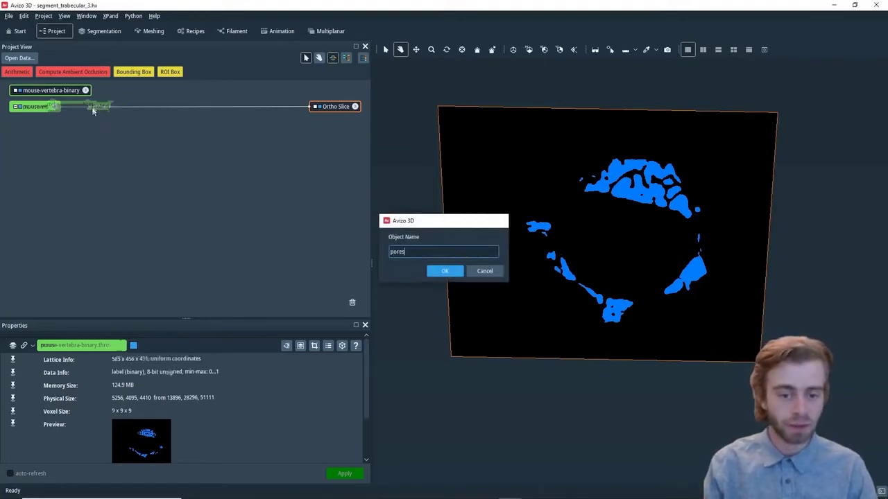
{"action": "key", "text": "Return"}
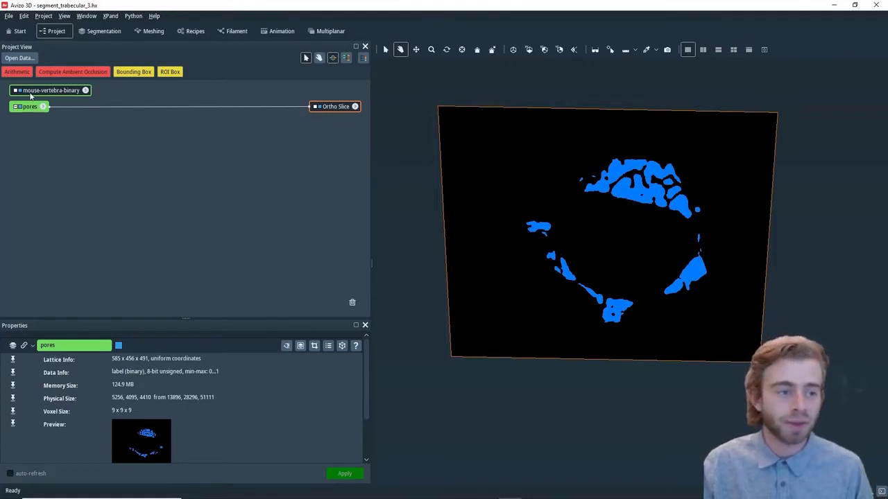
Run Compute Ambient Occlusion on pores with a maximum distance of 400.
{"action": "left_click", "coordinate": [72, 72]}
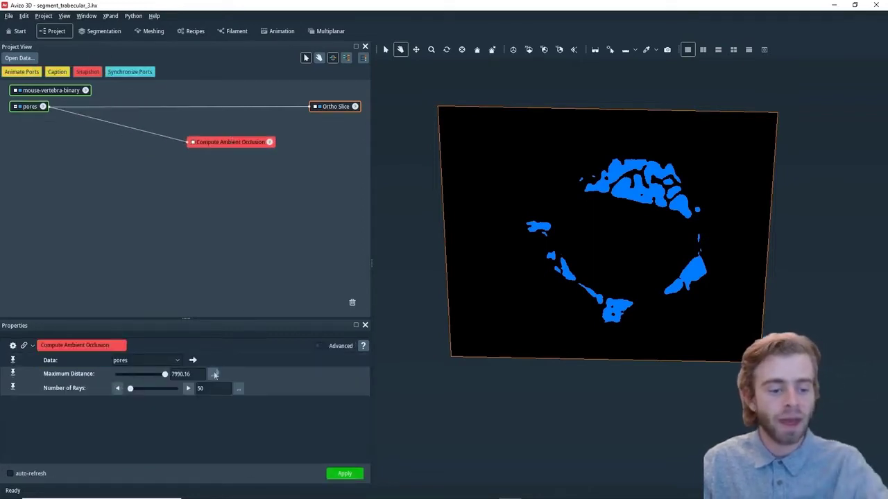
{"action": "double_click", "coordinate": [179, 374]}
{"action": "type", "text": "4000"}
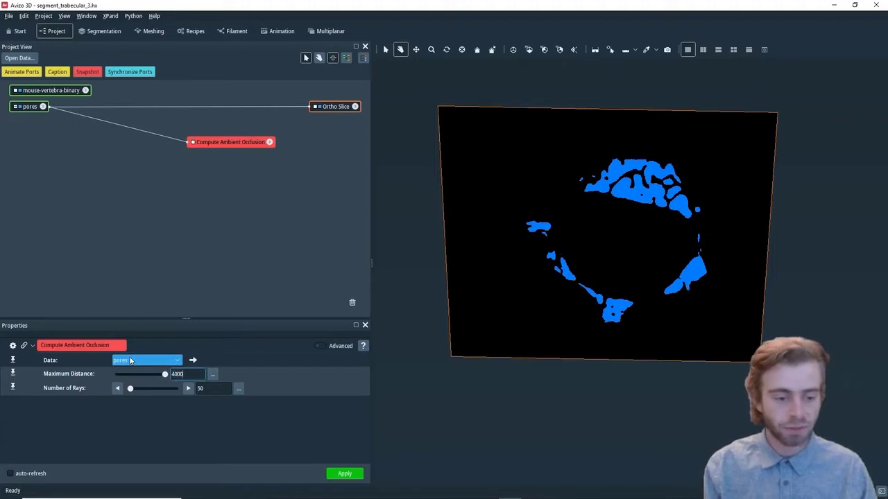
{"action": "key", "text": "BackSpace"}
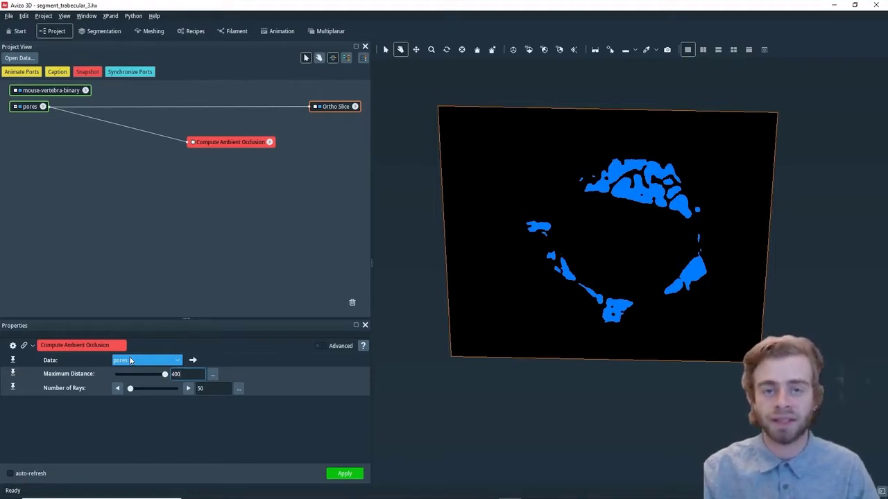
{"action": "left_click", "coordinate": [343, 475]}
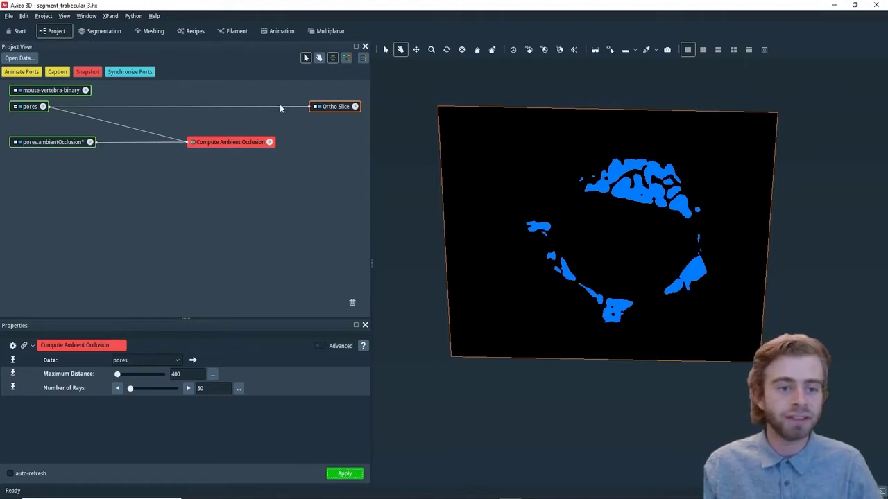
Reconnect the Ortho Slice to pores.ambientOcclusion and select that volume.
{"action": "left_click_drag", "start_coordinate": [280, 108], "coordinate": [90, 142]}
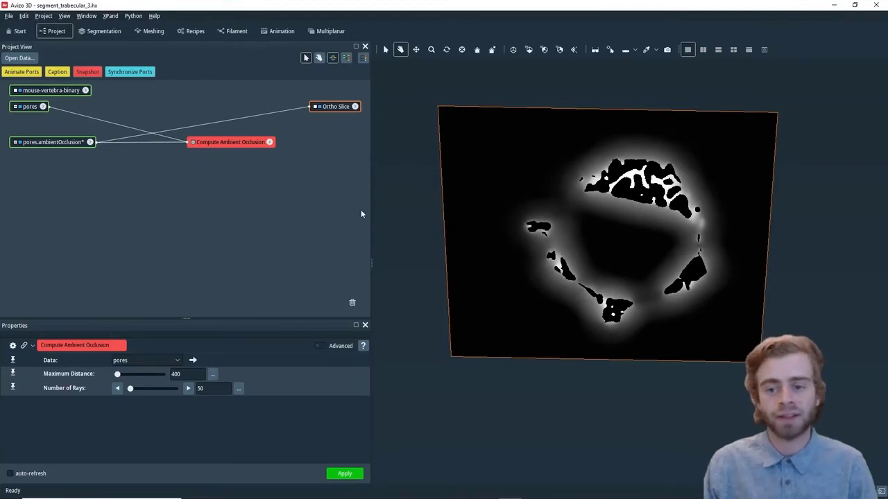
{"action": "left_click", "coordinate": [69, 144]}
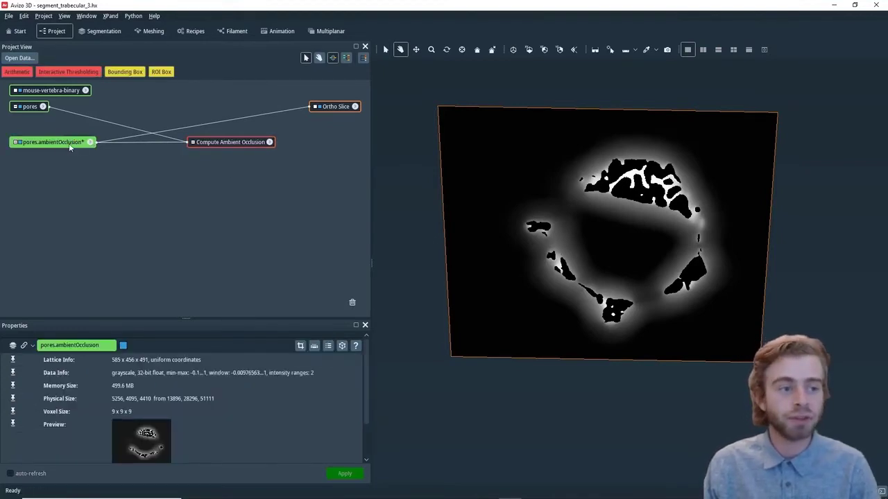
Threshold pores.ambientOcclusion between 0.528571 and 1 to create pores.thresholded.
{"action": "left_click", "coordinate": [60, 72]}
{"action": "left_click_drag", "start_coordinate": [122, 161], "coordinate": [194, 167]}
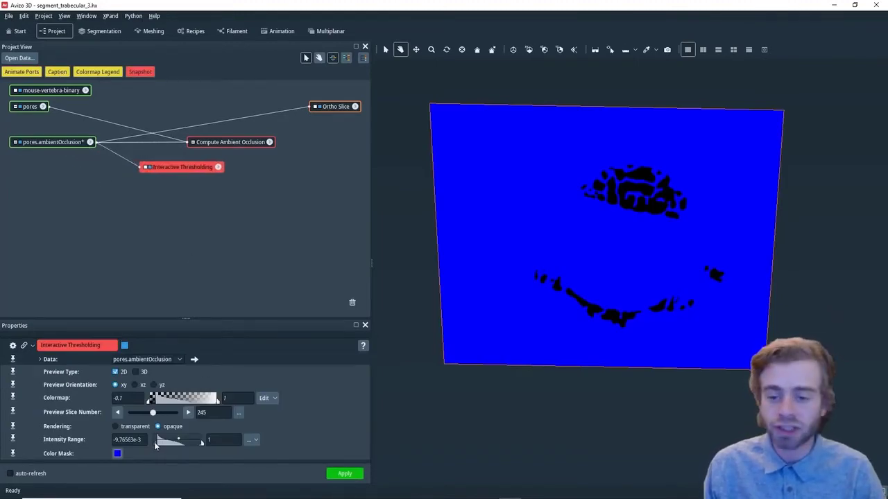
{"action": "left_click_drag", "start_coordinate": [155, 446], "coordinate": [179, 444]}
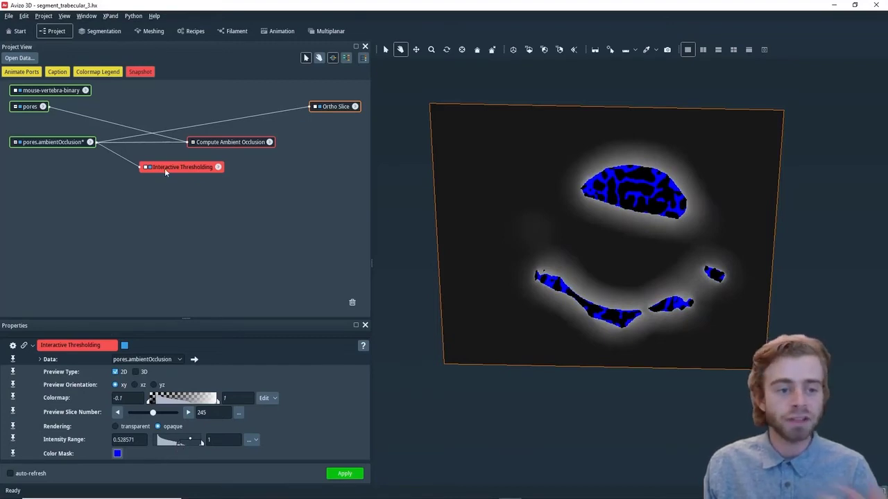
{"action": "left_click", "coordinate": [339, 474]}
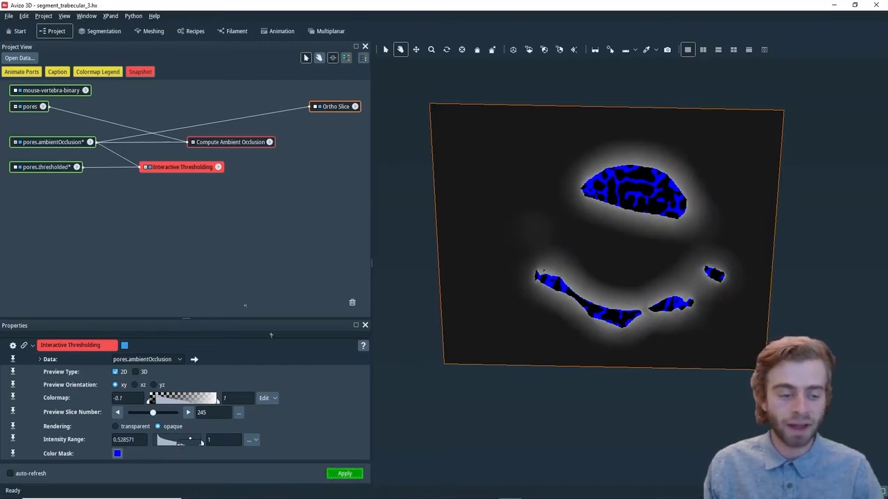
{"action": "left_click", "coordinate": [146, 167]}
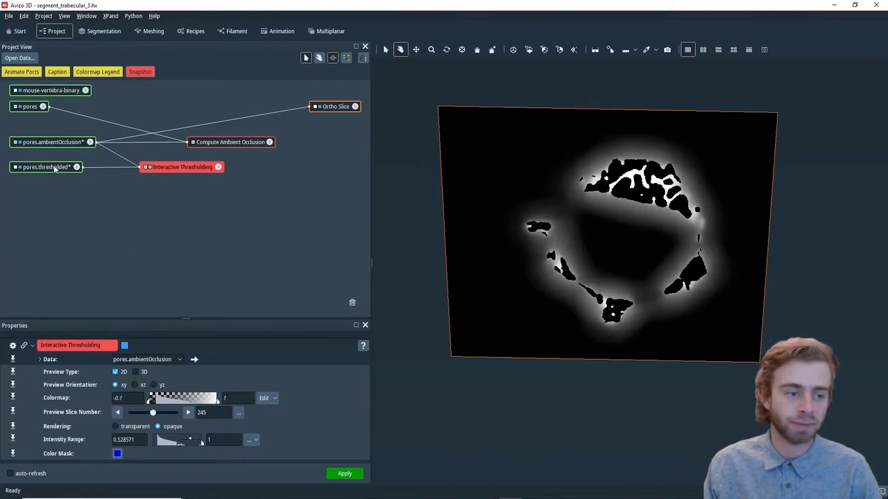
{"action": "mouse_move", "coordinate": [56, 170]}
{"action": "left_mouse_down"}
{"action": "mouse_move", "coordinate": [72, 182]}
{"action": "mouse_move", "coordinate": [52, 175]}
{"action": "mouse_move", "coordinate": [65, 183]}
{"action": "left_mouse_up"}
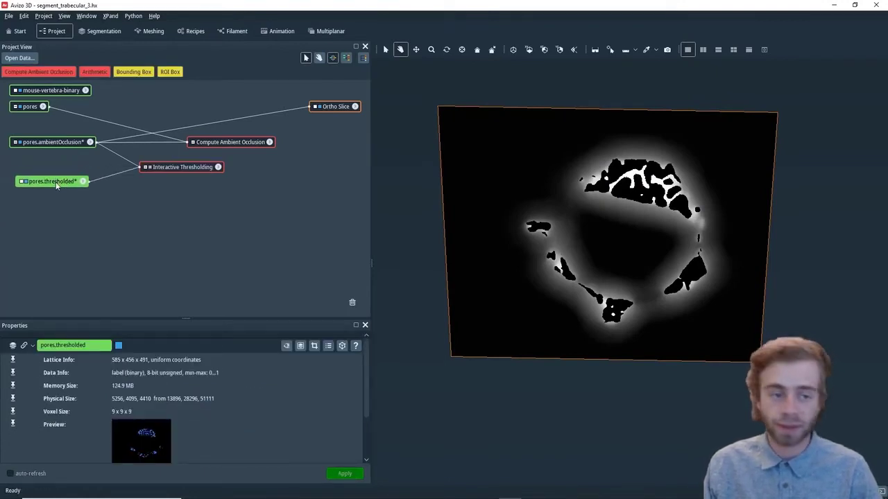
Rename pores.thresholded to 'trabecular'.
{"action": "double_click", "coordinate": [54, 182]}
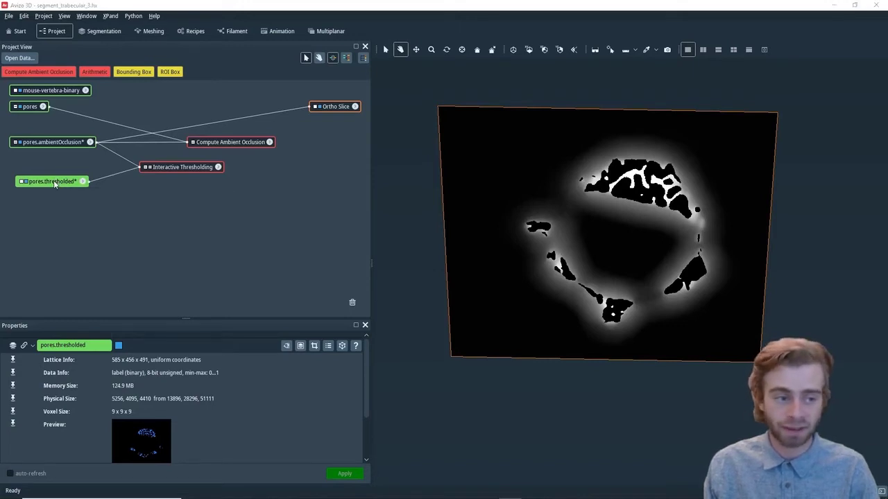
{"action": "type", "text": "tr"}
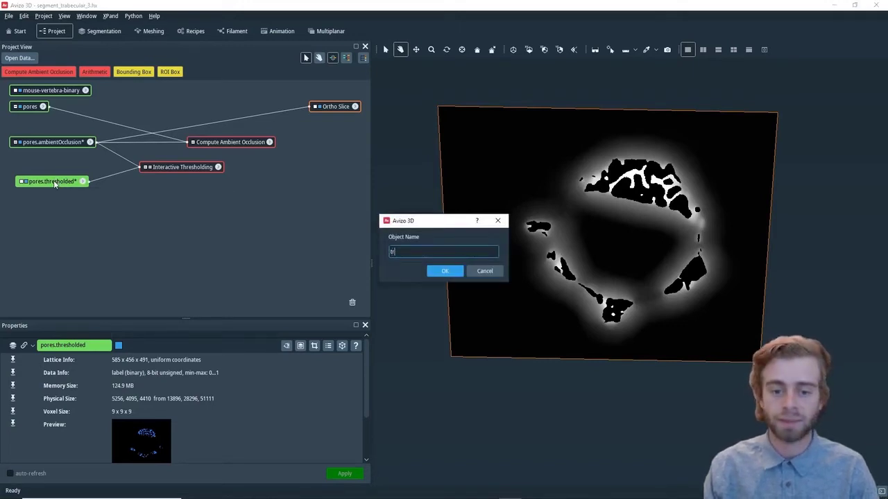
{"action": "type", "text": "abecular"}
{"action": "key", "text": "Return"}
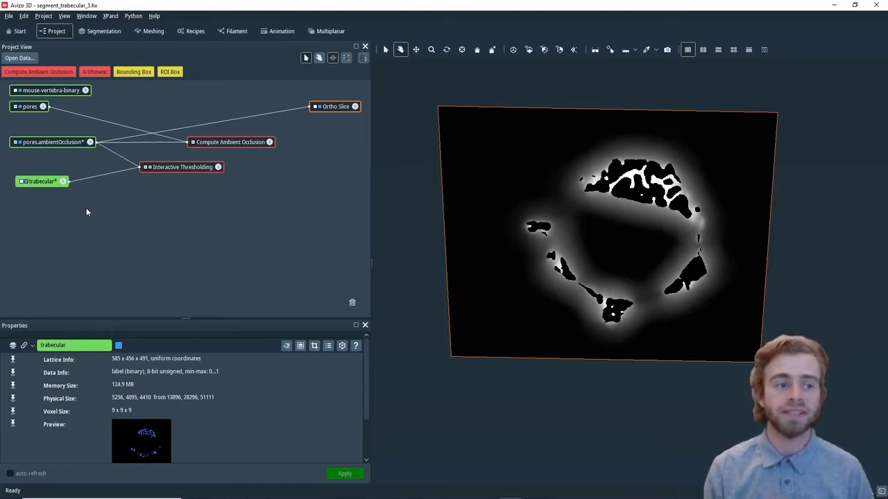
Attach an Arithmetic module to mouse-vertebra-binary.
{"action": "left_click", "coordinate": [59, 92]}
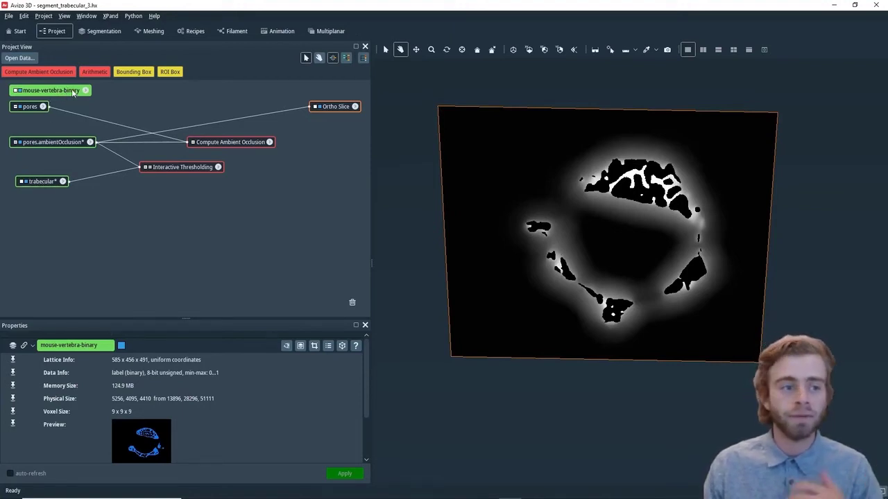
{"action": "right_click", "coordinate": [73, 92]}
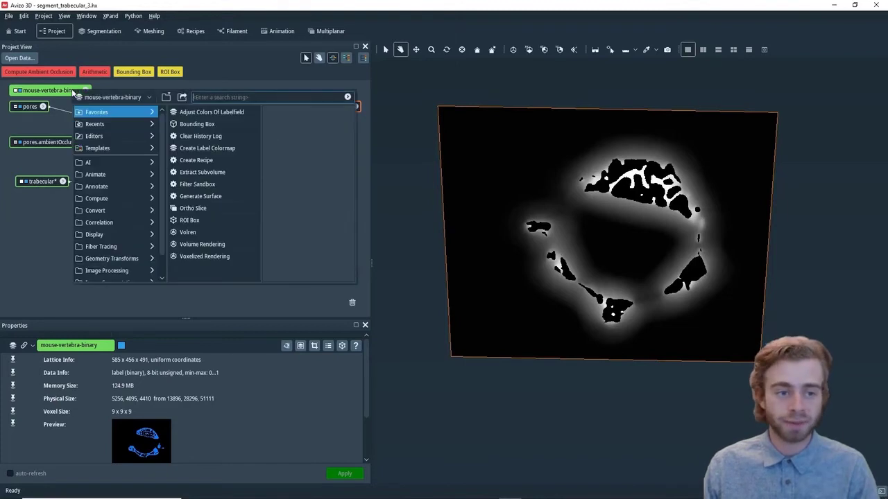
{"action": "type", "text": "arith"}
{"action": "key", "text": "Return"}
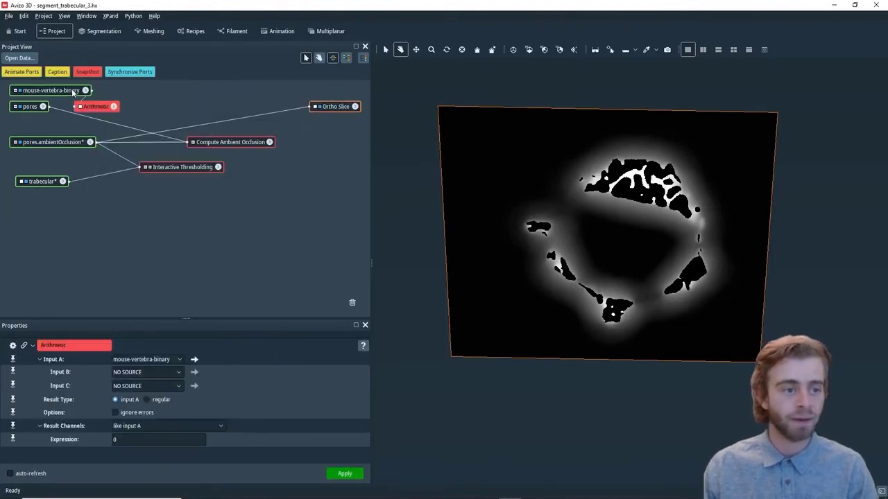
{"action": "left_click_drag", "start_coordinate": [80, 108], "coordinate": [137, 211]}
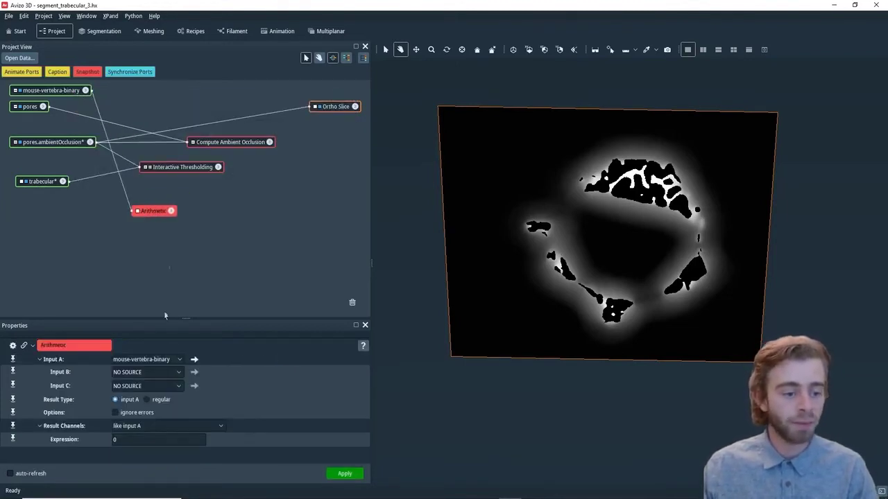
Set the Arithmetic Input B to trabecular and the expression to A-B.
{"action": "left_click", "coordinate": [160, 373]}
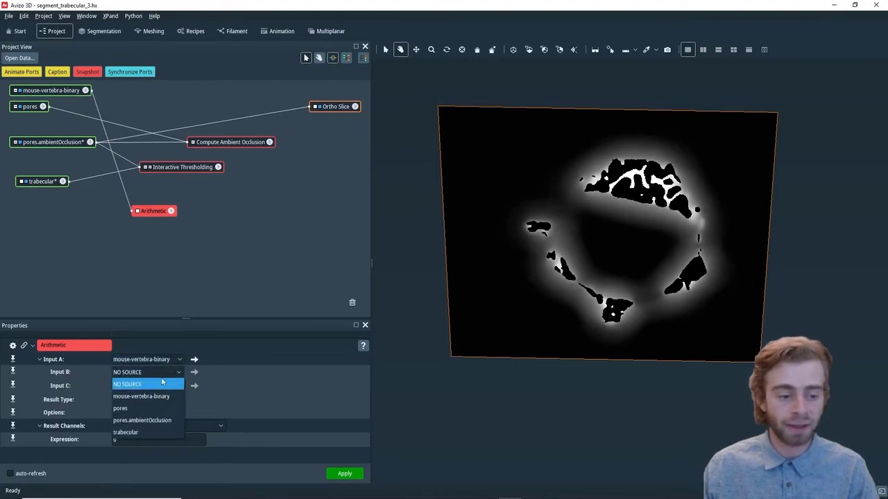
{"action": "left_click", "coordinate": [150, 433]}
{"action": "left_click", "coordinate": [118, 439]}
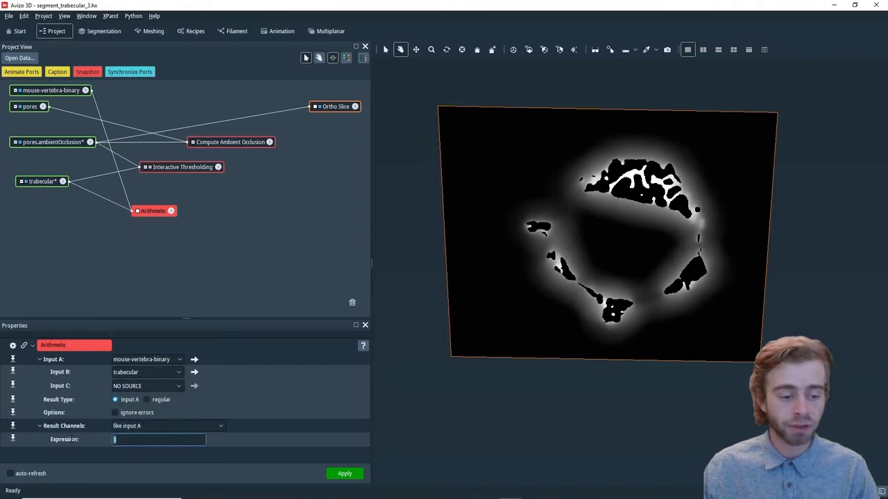
{"action": "type", "text": "A-"}
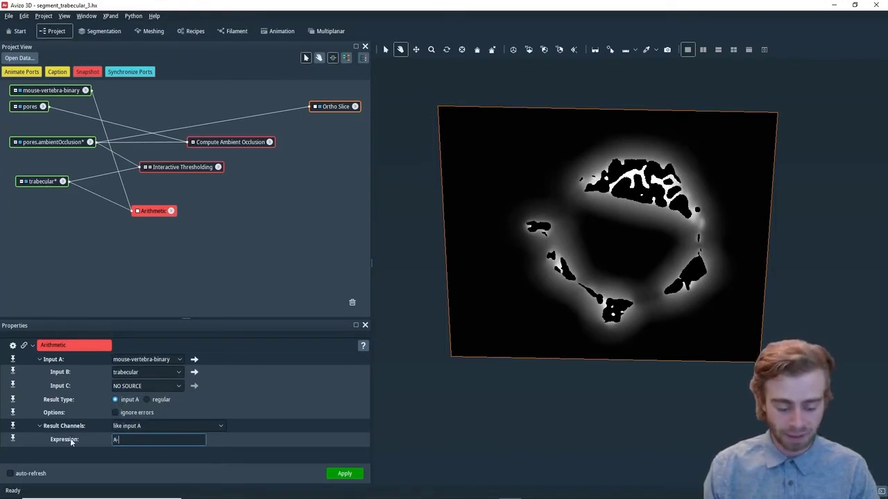
{"action": "type", "text": "B"}
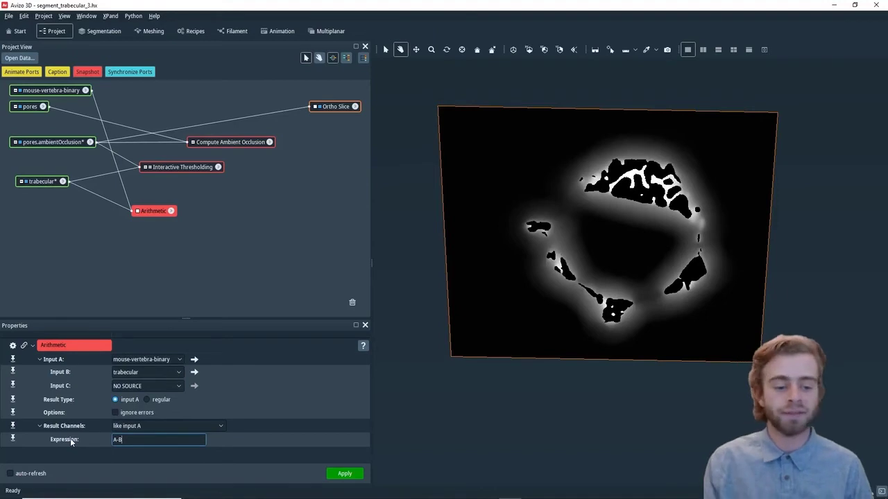
Compute the A-B Result and display it in the Ortho Slice at slice 272.
{"action": "left_click", "coordinate": [345, 474]}
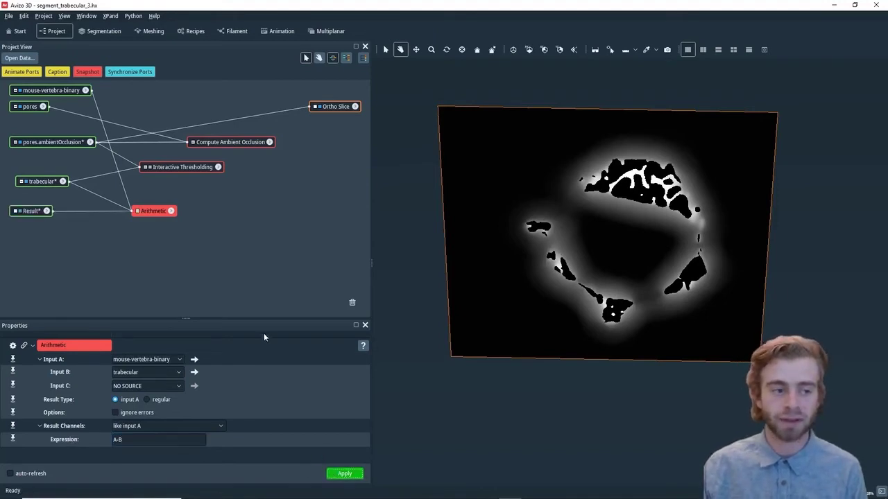
{"action": "left_click", "coordinate": [31, 211]}
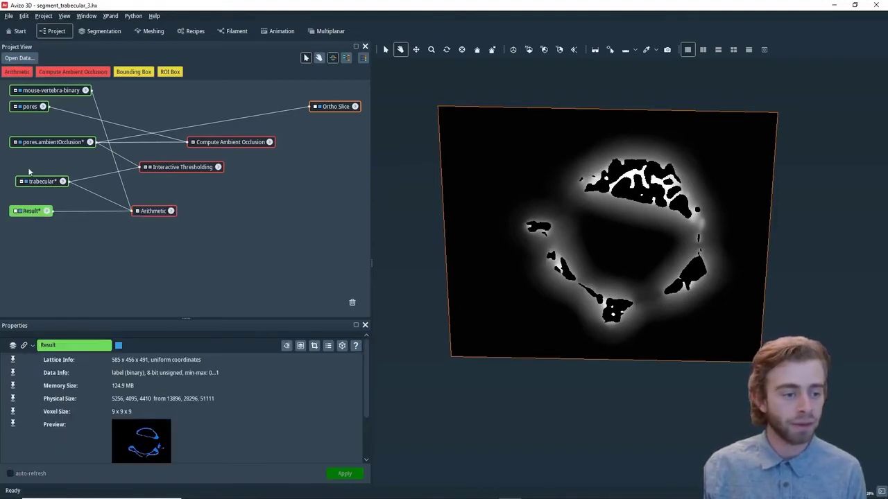
{"action": "left_click", "coordinate": [210, 119]}
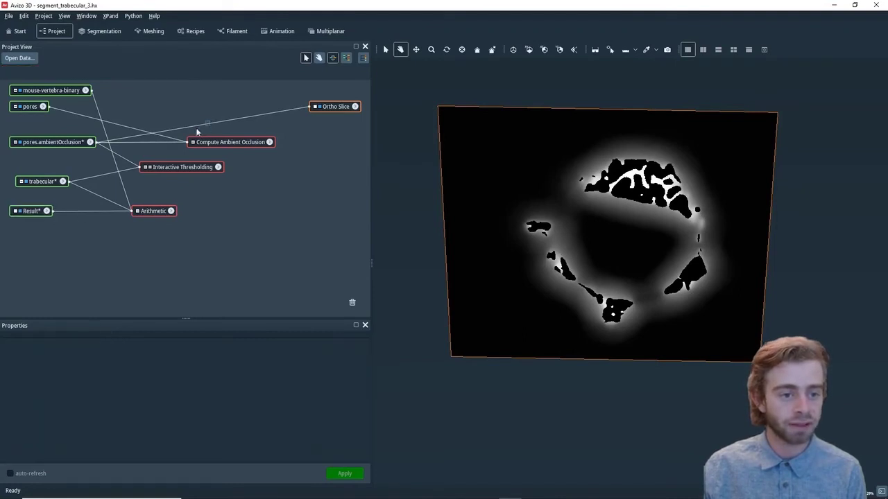
{"action": "left_click_drag", "start_coordinate": [94, 169], "coordinate": [42, 215]}
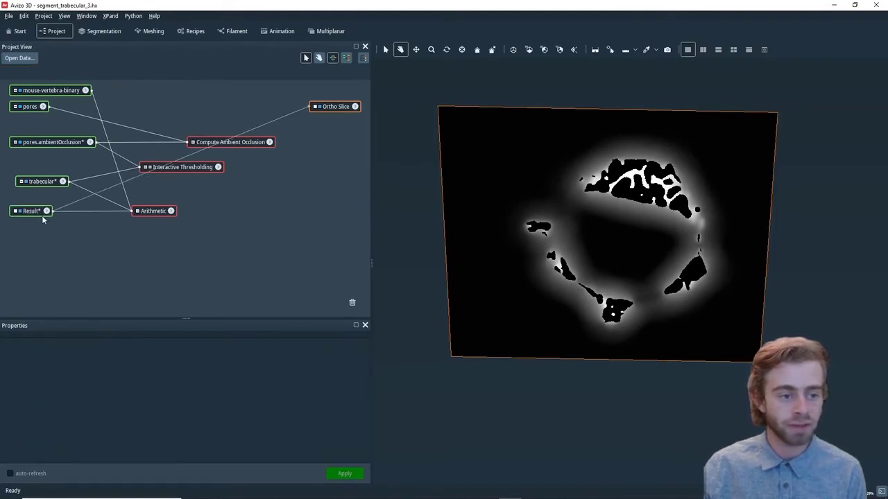
{"action": "left_click", "coordinate": [335, 107]}
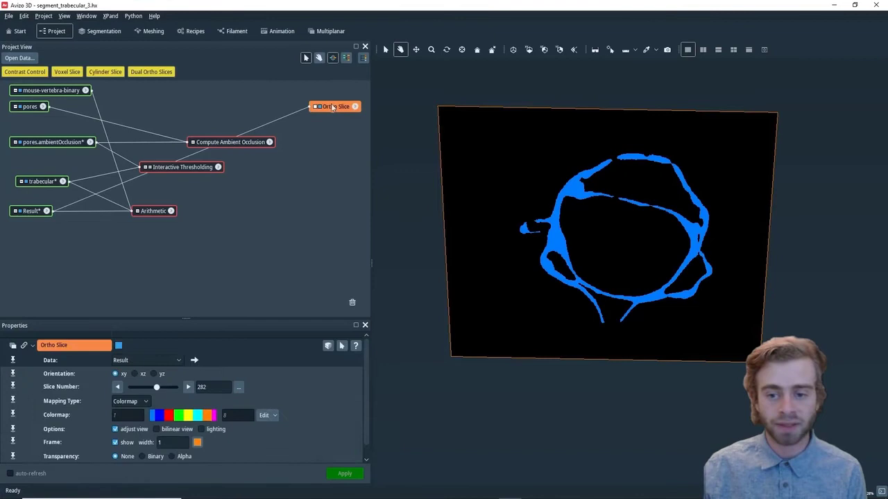
{"action": "left_click", "coordinate": [142, 385]}
{"action": "left_click_drag", "start_coordinate": [143, 386], "coordinate": [155, 391]}
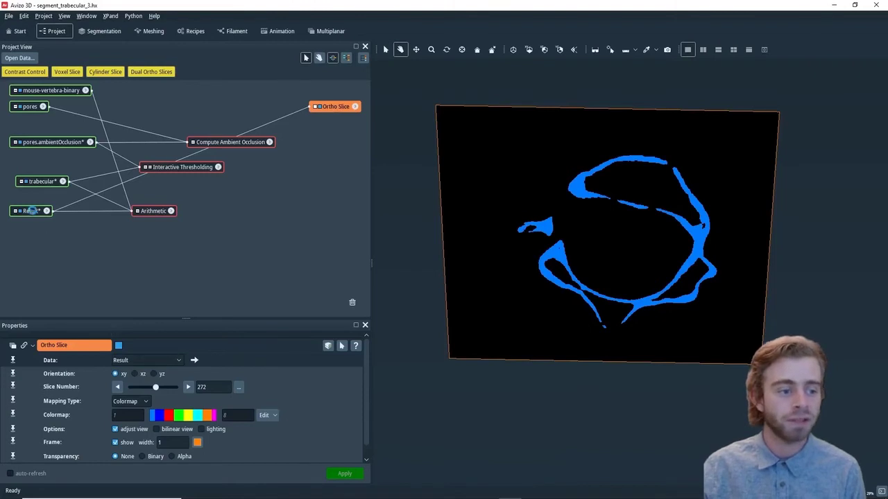
Rename the Result volume to 'cortical'.
{"action": "left_click", "coordinate": [33, 212]}
{"action": "key", "text": "F2"}
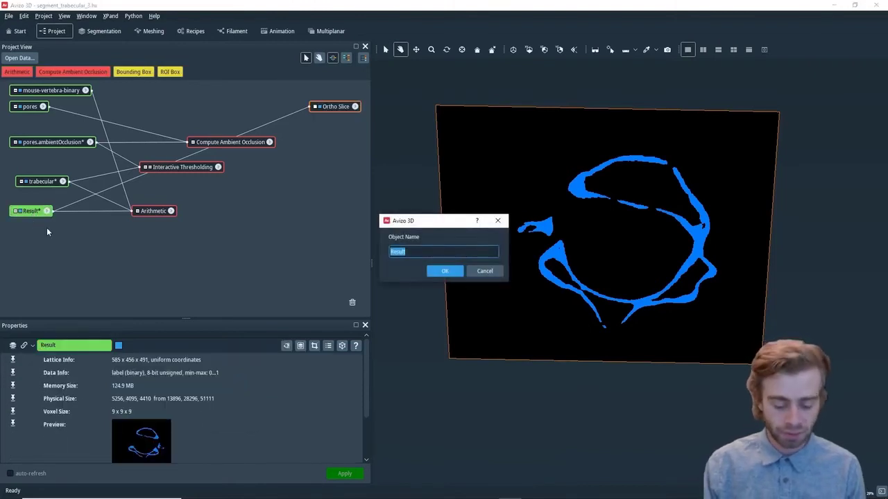
{"action": "type", "text": "cortical"}
{"action": "key", "text": "Return"}
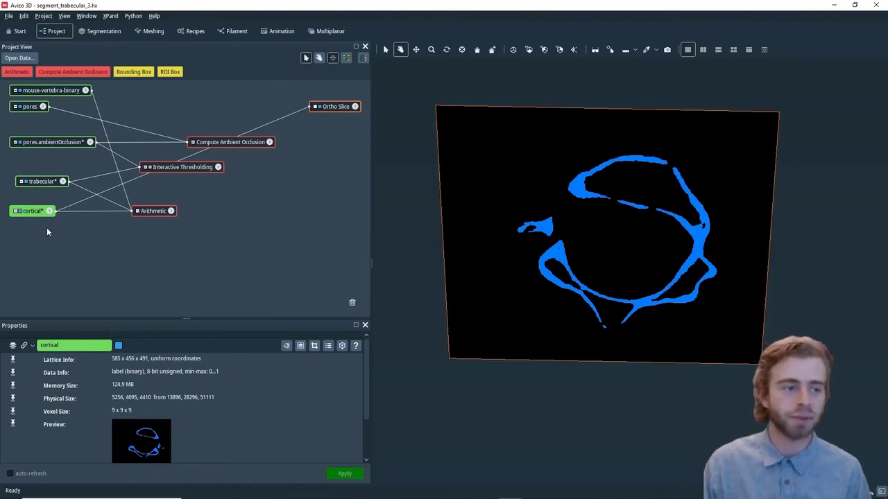
Add an Arithmetic module on pores with Input B trabecular and Input C cortical.
{"action": "left_click", "coordinate": [26, 108]}
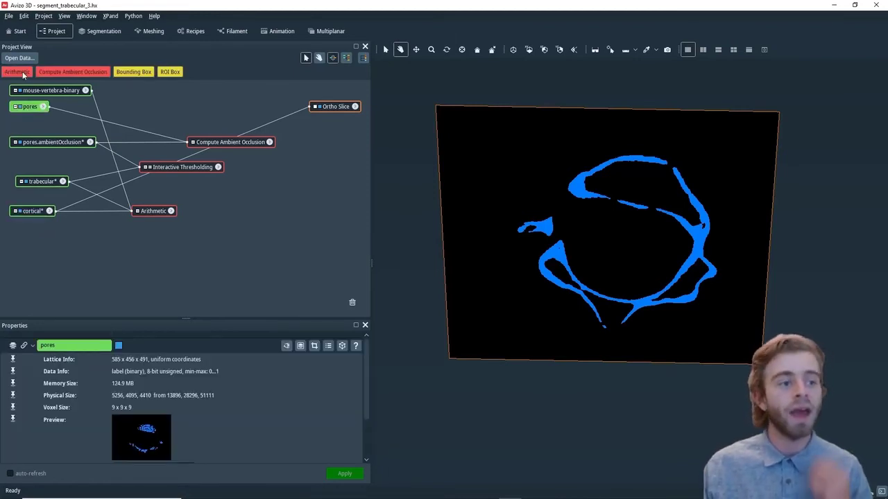
{"action": "left_click", "coordinate": [17, 72]}
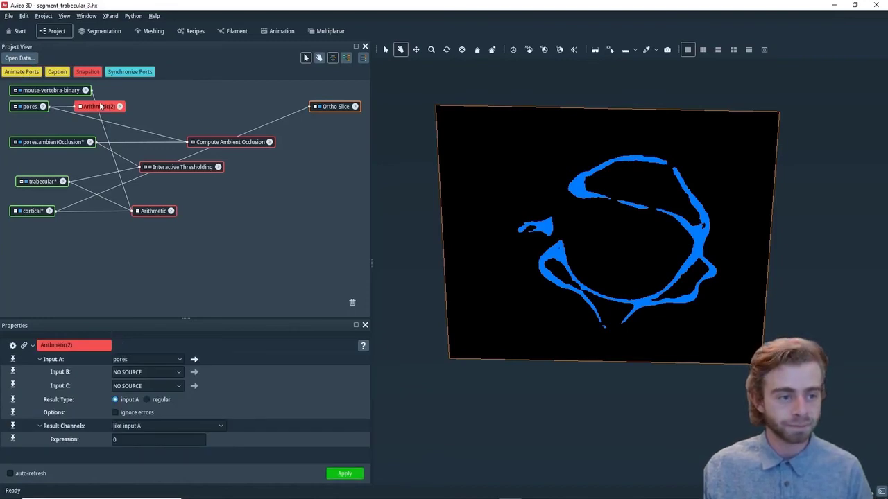
{"action": "left_click_drag", "start_coordinate": [102, 108], "coordinate": [149, 244]}
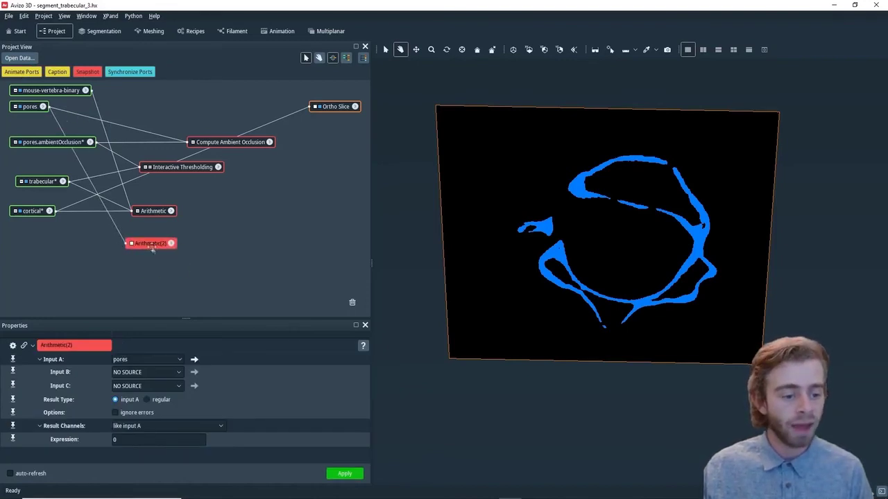
{"action": "left_click", "coordinate": [136, 374]}
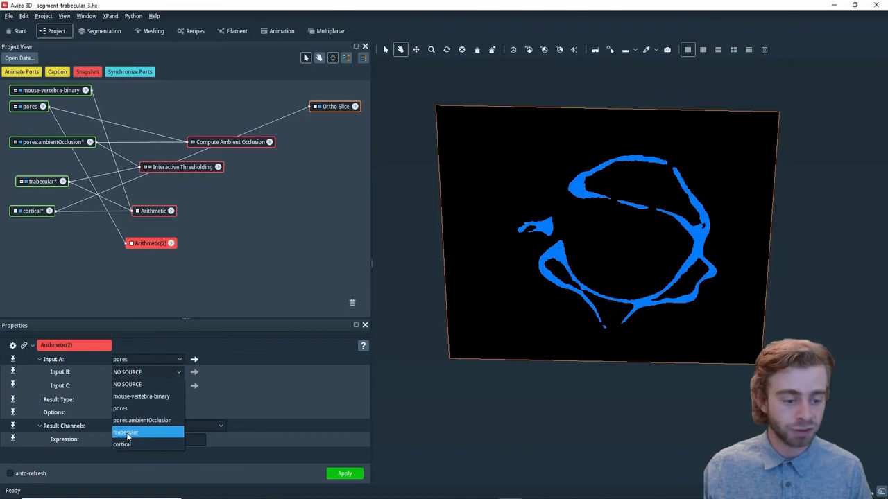
{"action": "left_click", "coordinate": [130, 432]}
{"action": "left_click", "coordinate": [139, 386]}
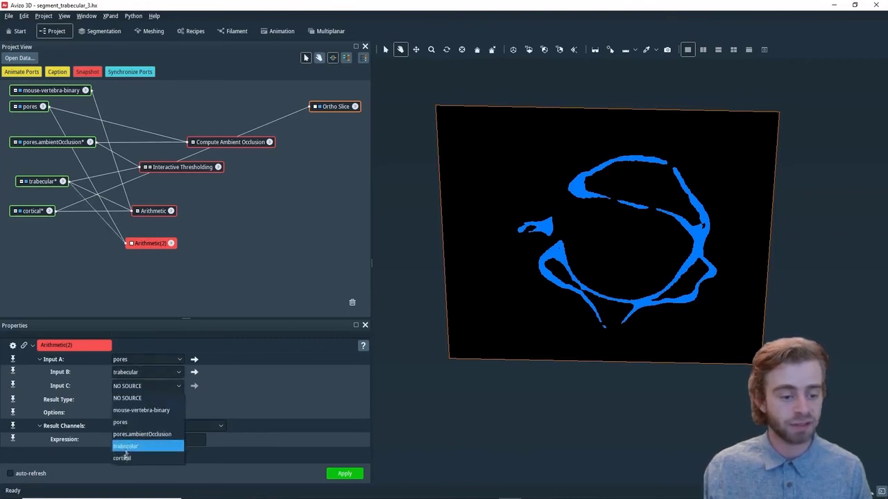
{"action": "left_click", "coordinate": [130, 454]}
Enter the expression 1*A+2*B+3*C and compute the combined label volume.
{"action": "left_click", "coordinate": [157, 440]}
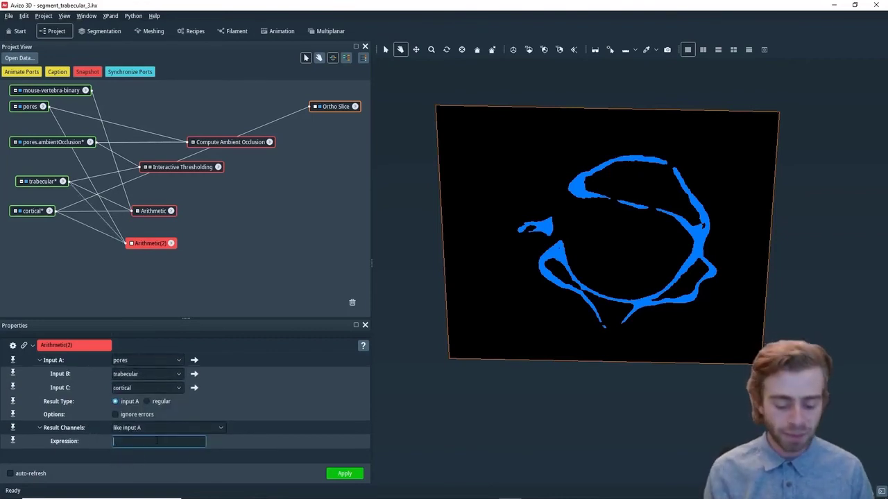
{"action": "type", "text": "1*A"}
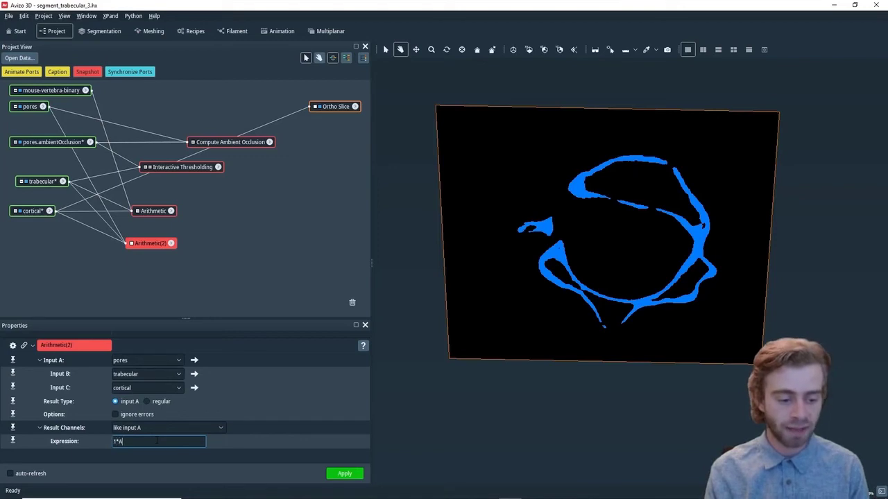
{"action": "type", "text": "+2*B"}
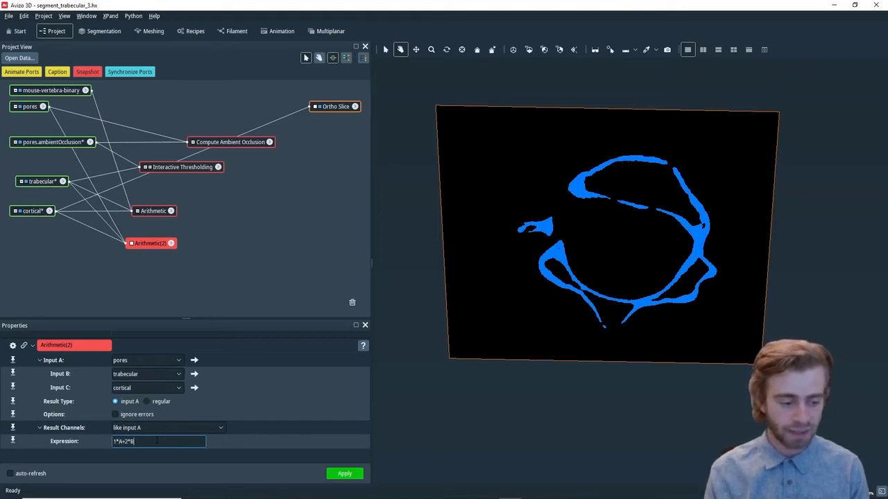
{"action": "type", "text": "+3"}
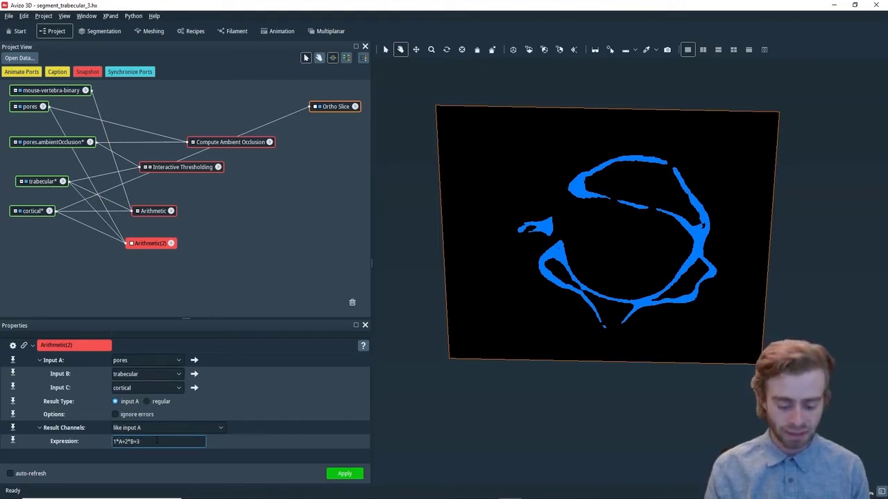
{"action": "type", "text": "*CC"}
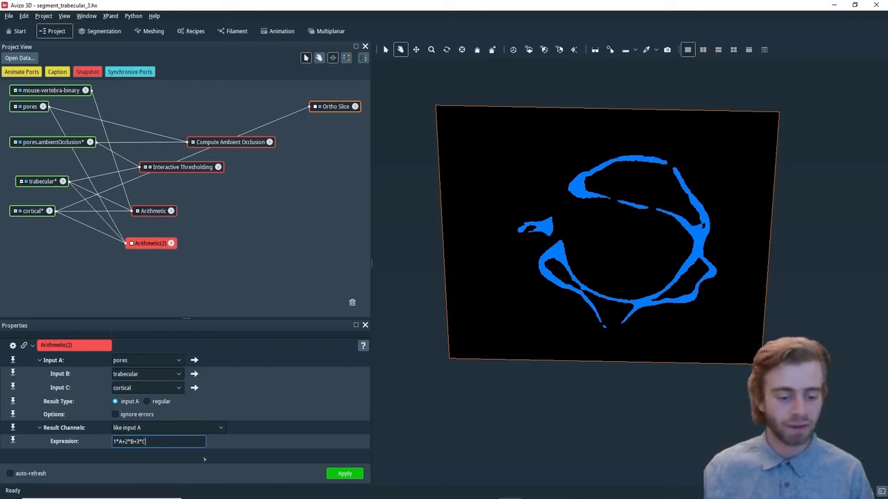
{"action": "left_click", "coordinate": [345, 474]}
{"action": "left_click", "coordinate": [345, 474]}
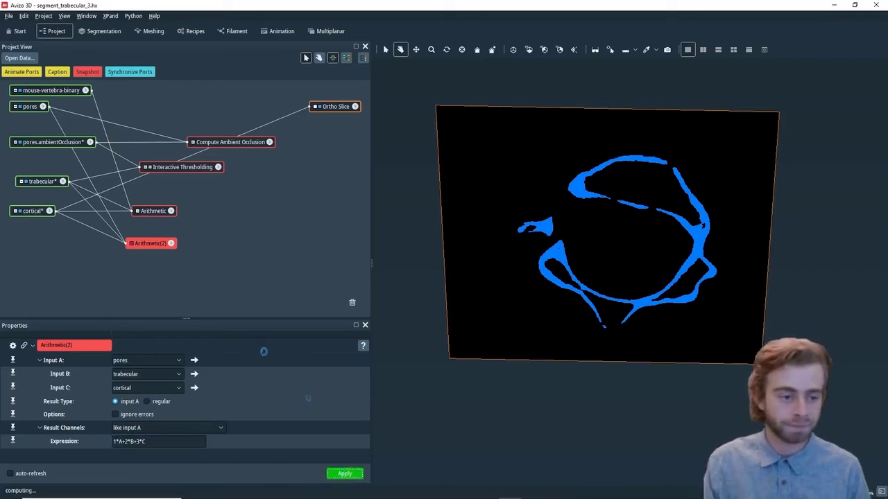
Reconnect the Ortho Slice to the combined Result volume and review its settings.
{"action": "left_click", "coordinate": [288, 117]}
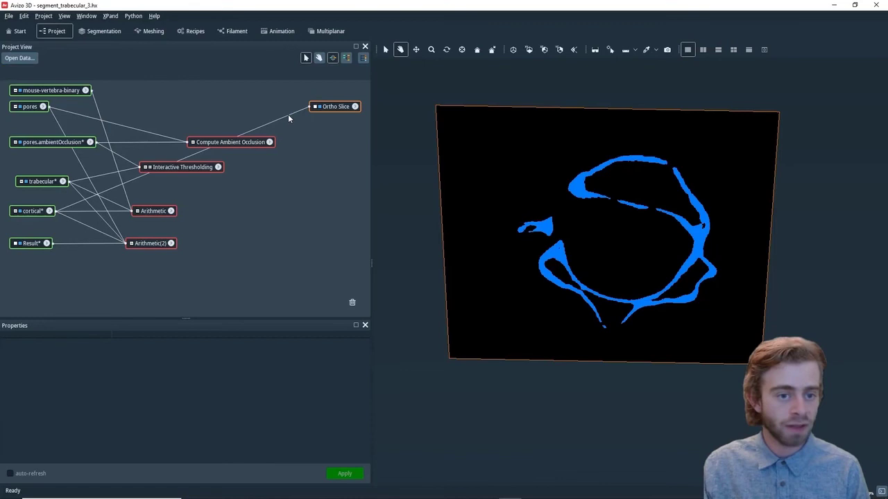
{"action": "left_click_drag", "start_coordinate": [288, 114], "coordinate": [47, 243]}
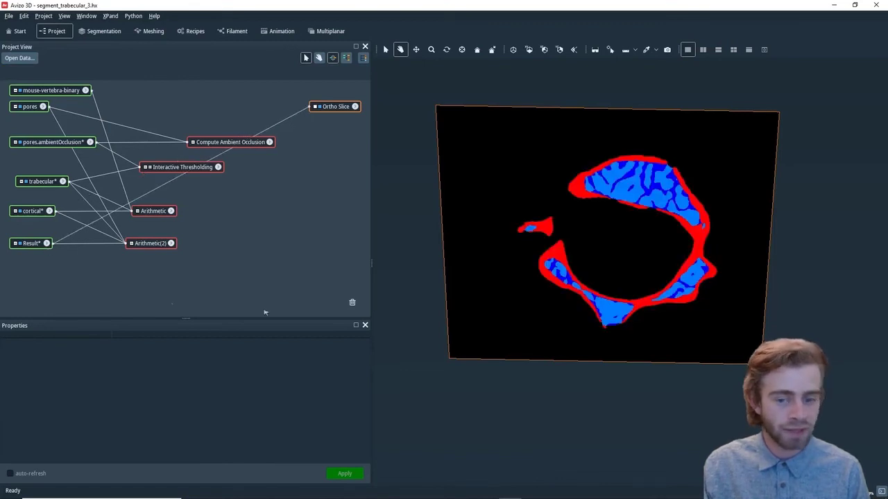
{"action": "left_click", "coordinate": [343, 109]}
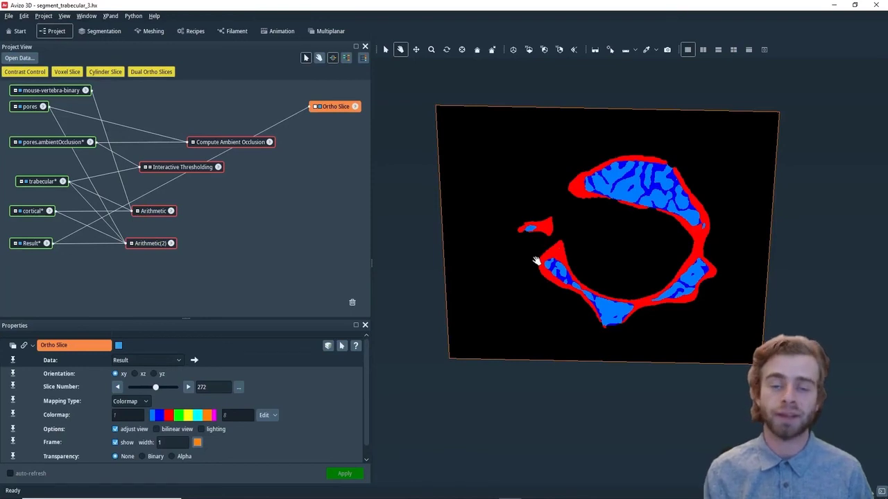